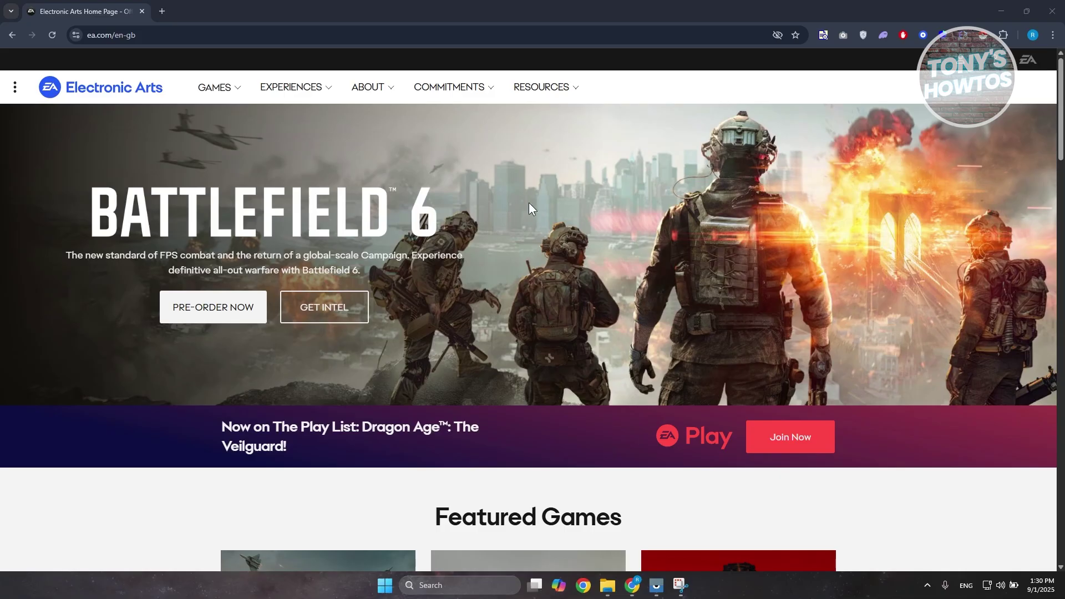
Open the Latest Games listing from the GAMES menu.
{"action": "left_click", "coordinate": [219, 87]}
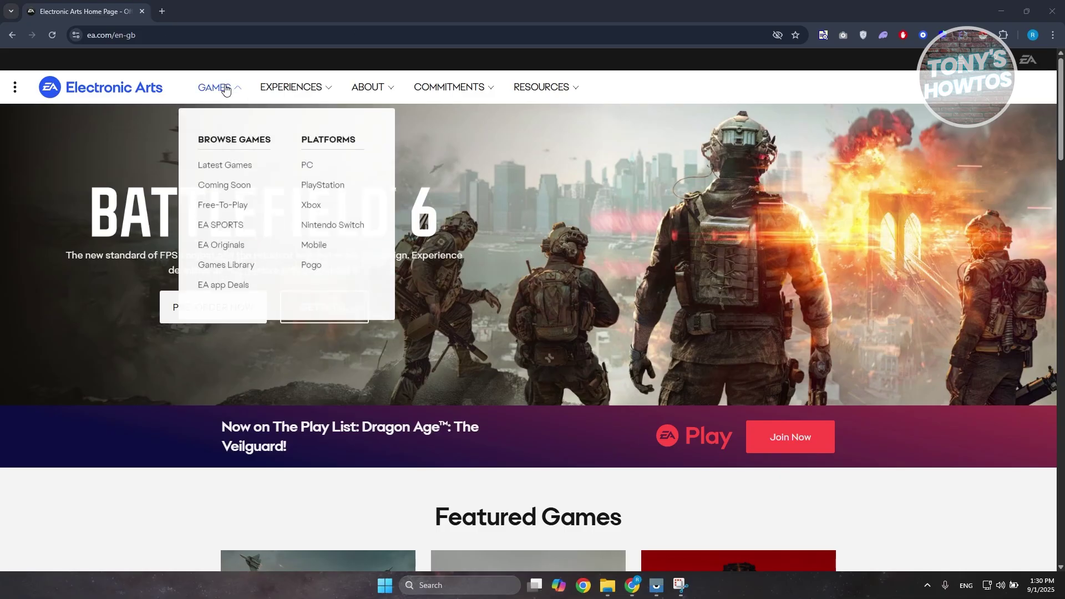
{"action": "left_click", "coordinate": [227, 166]}
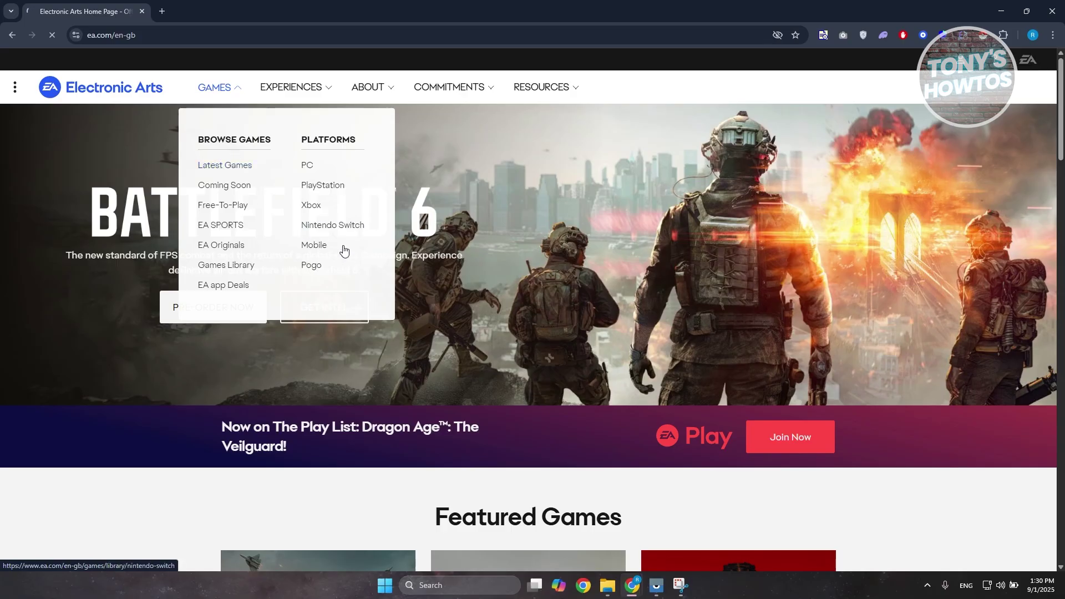
{"action": "left_click", "coordinate": [332, 225]}
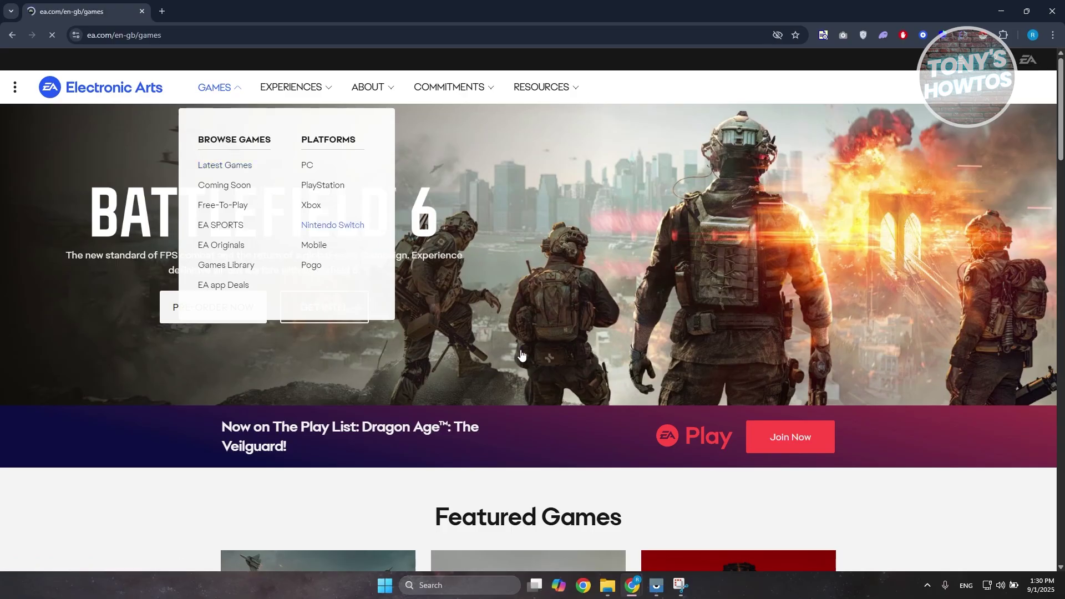
{"action": "scroll", "coordinate": [610, 442], "scroll_direction": "down", "scroll_amount": 3}
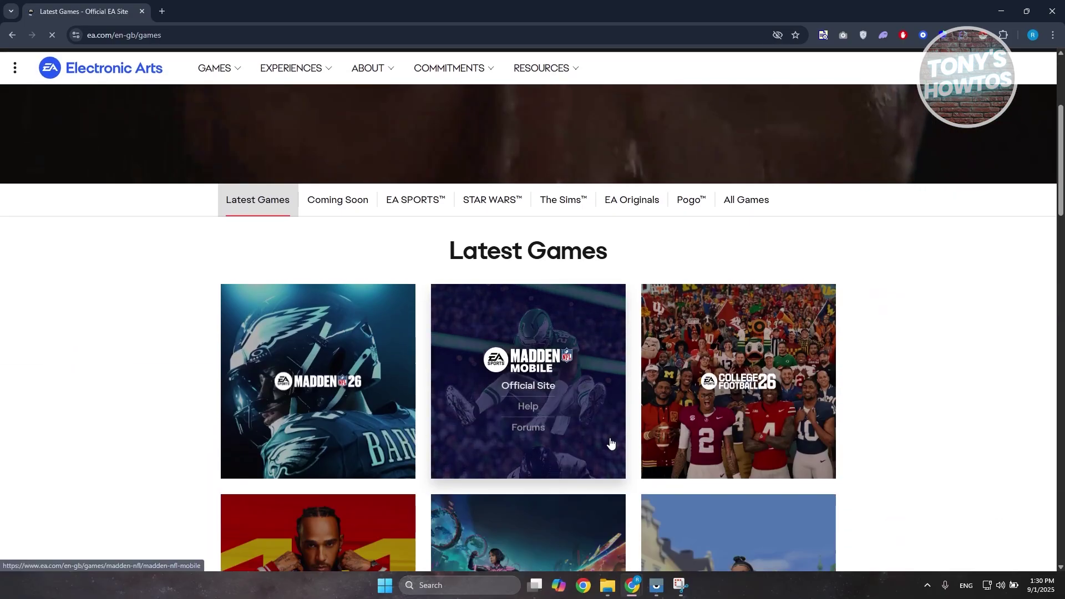
{"action": "scroll", "coordinate": [611, 443], "scroll_direction": "down", "scroll_amount": 5}
{"action": "scroll", "coordinate": [610, 443], "scroll_direction": "down", "scroll_amount": 5}
{"action": "scroll", "coordinate": [610, 442], "scroll_direction": "down", "scroll_amount": 5}
{"action": "scroll", "coordinate": [560, 381], "scroll_direction": "up", "scroll_amount": 3}
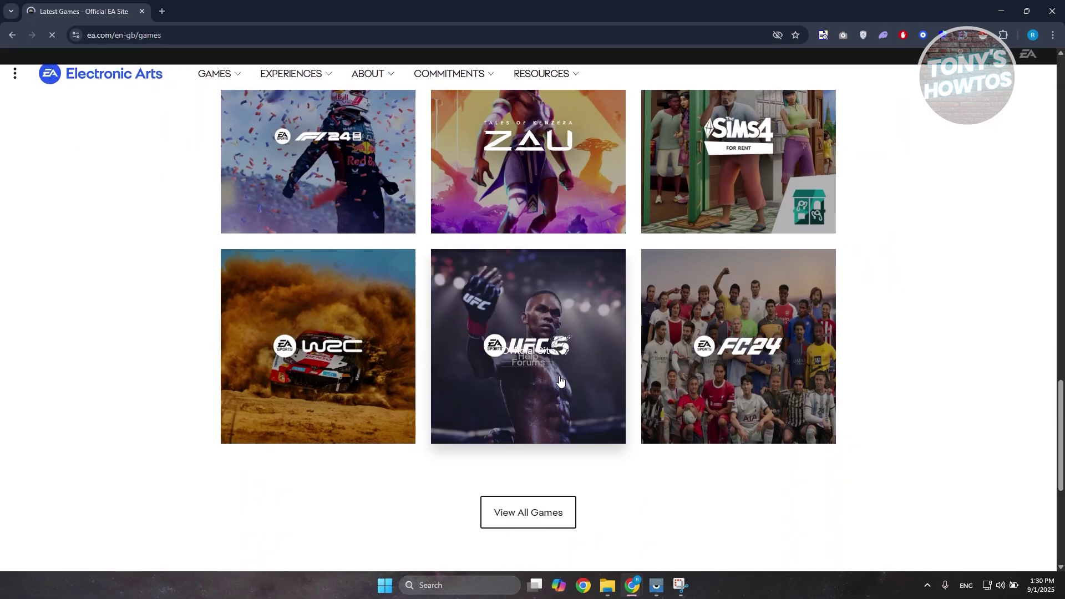
Go from the UFC 5 card to its official site and buy page, and start the purchase.
{"action": "left_click", "coordinate": [550, 350]}
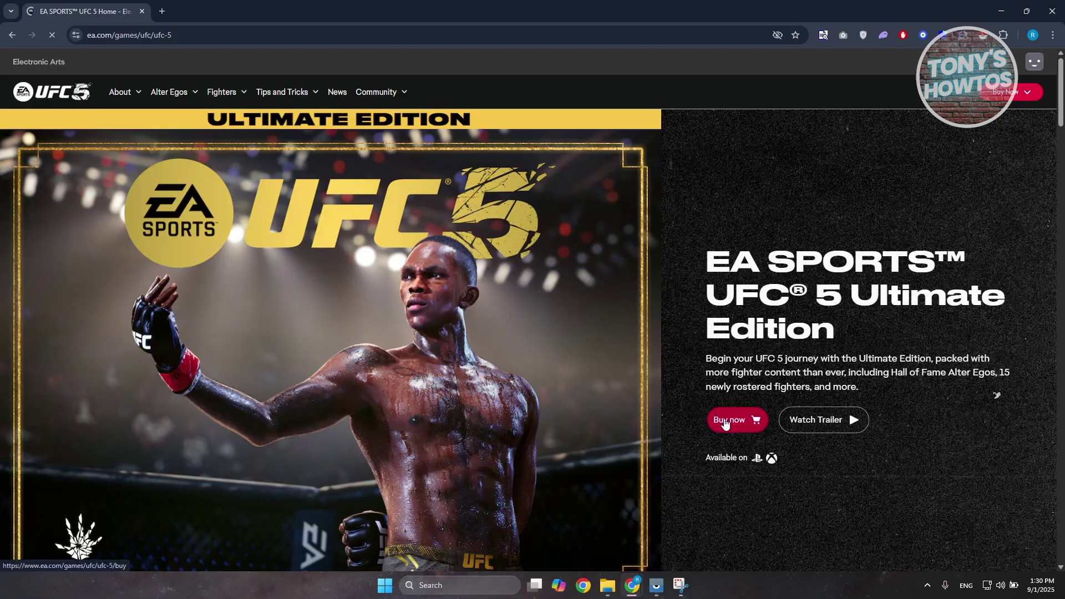
{"action": "left_click", "coordinate": [726, 420]}
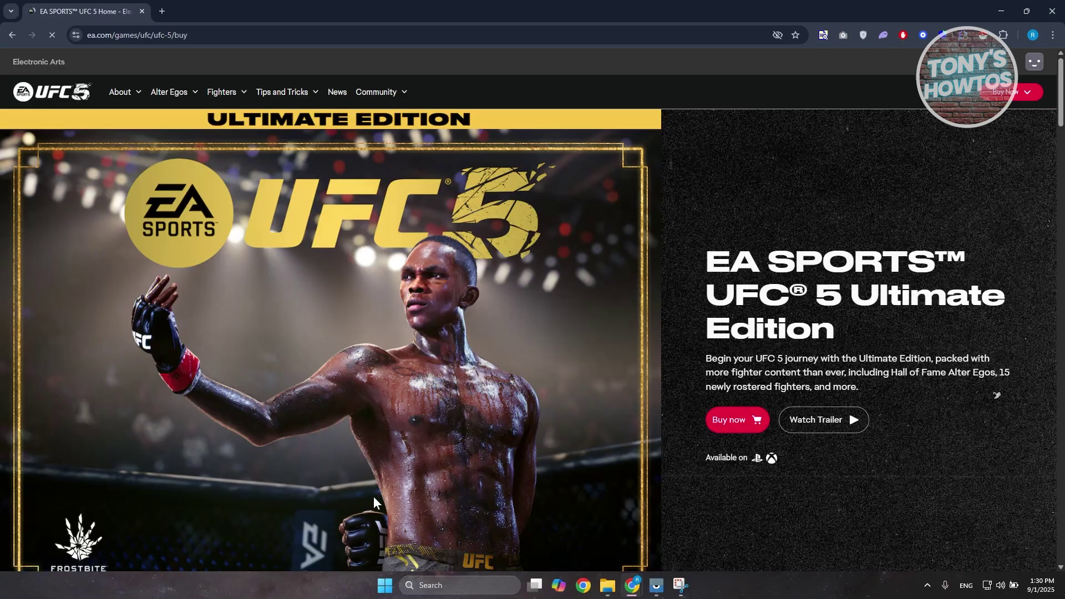
{"action": "scroll", "coordinate": [639, 286], "scroll_direction": "down", "scroll_amount": 3}
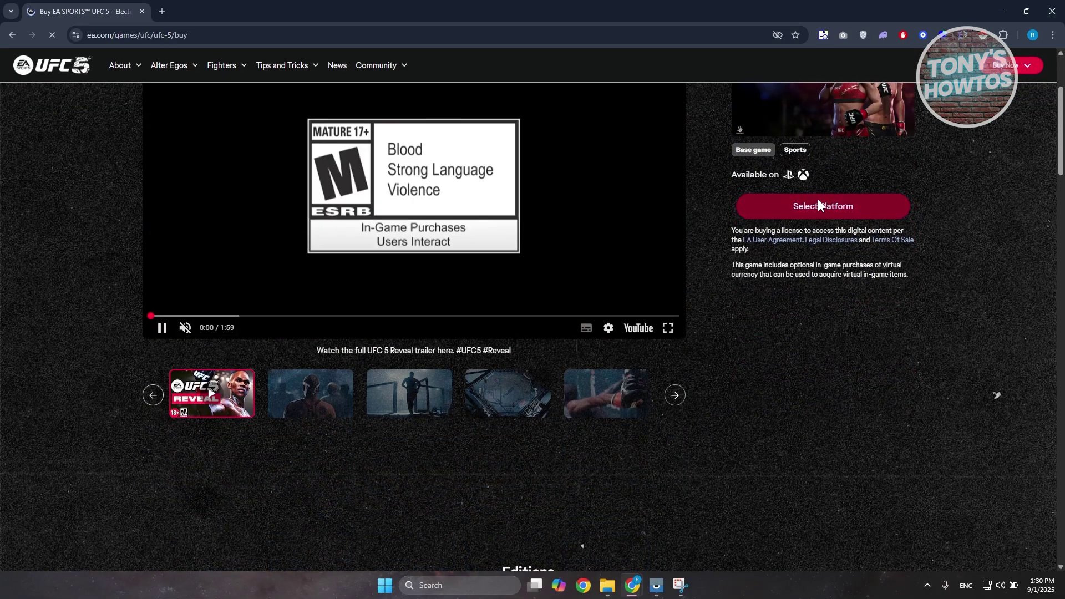
{"action": "left_click", "coordinate": [818, 143]}
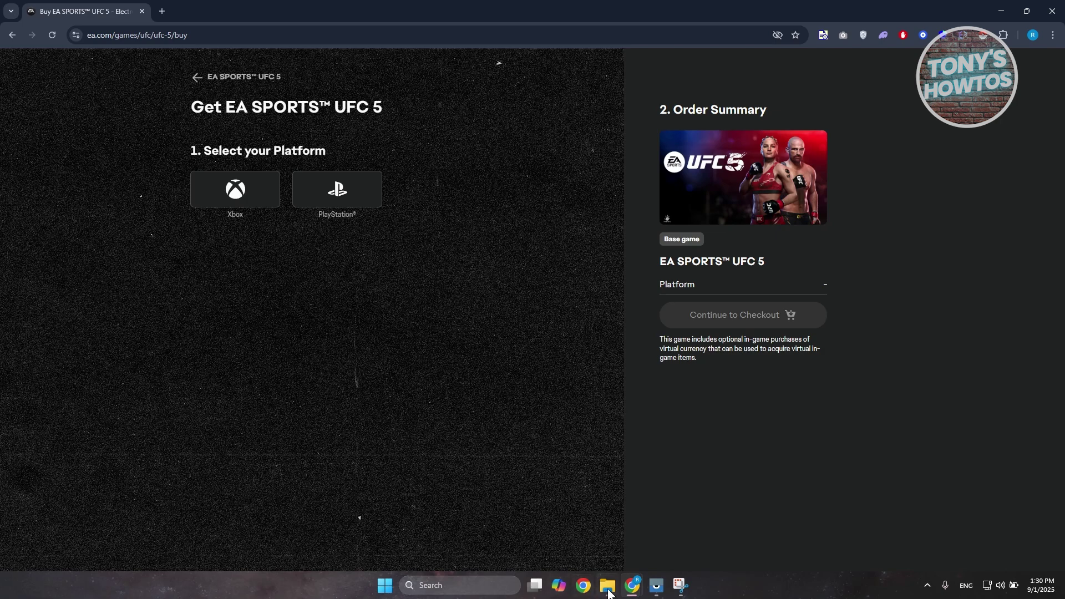
Move to the 'Xbox Cloud Gaming' Google results after seeing only Xbox and PlayStation offered.
{"action": "mouse_move", "coordinate": [633, 585]}
{"action": "left_click", "coordinate": [691, 532]}
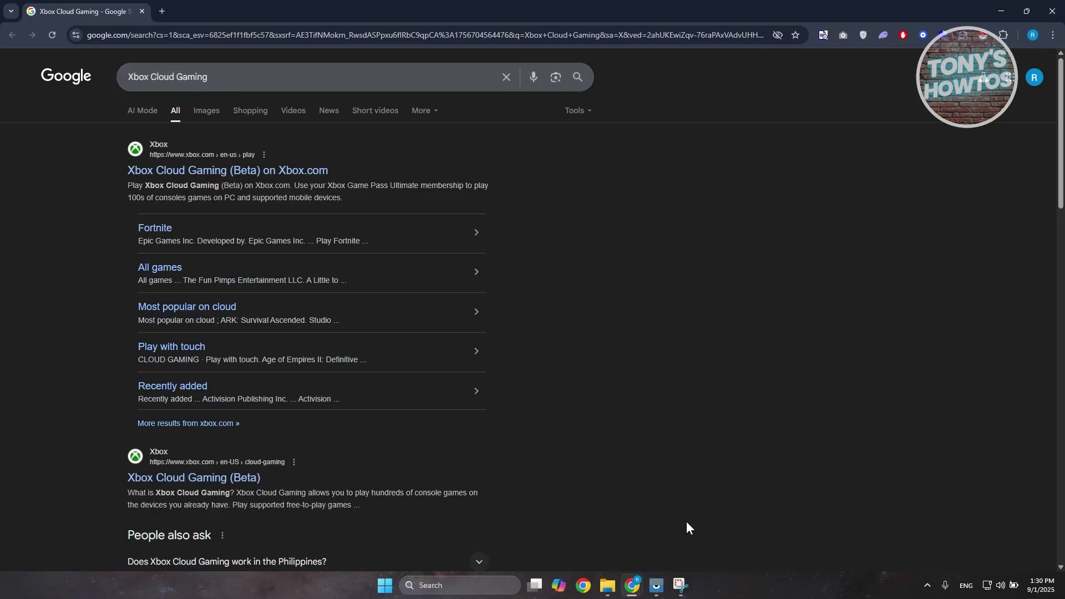
Switch to the Google results window and open 'Xbox Cloud Gaming (Beta) on Xbox.com'.
{"action": "left_click", "coordinate": [566, 525]}
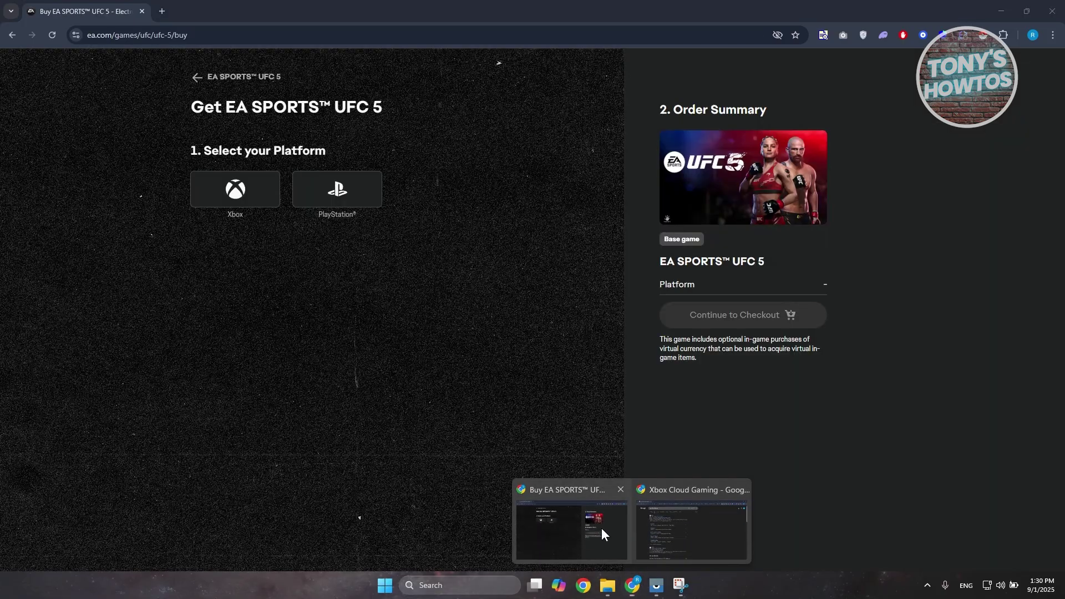
{"action": "left_click", "coordinate": [632, 585]}
{"action": "left_click", "coordinate": [687, 524]}
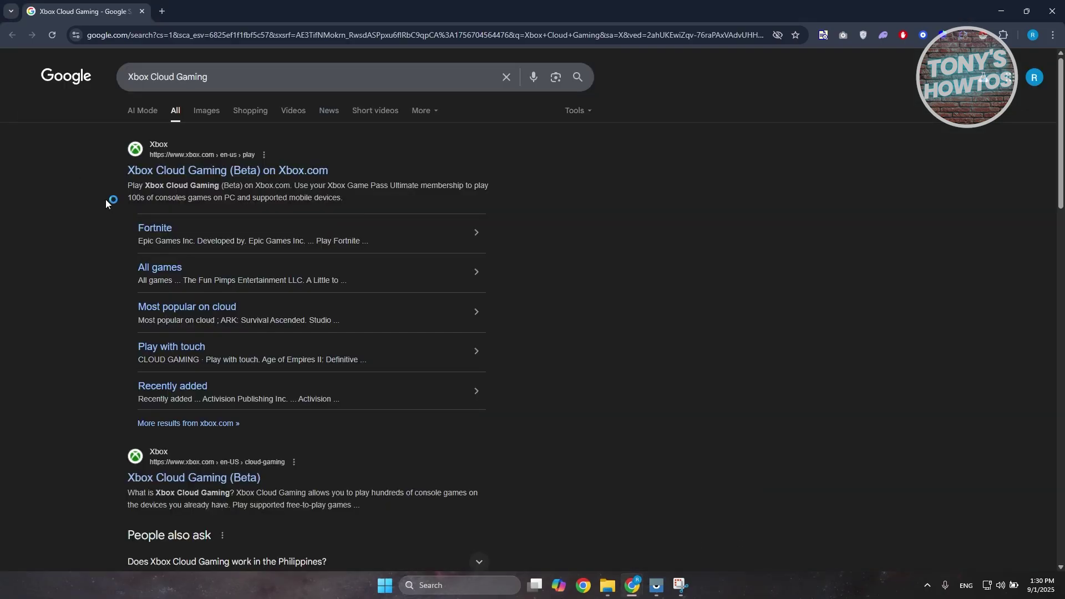
{"action": "left_click", "coordinate": [201, 172]}
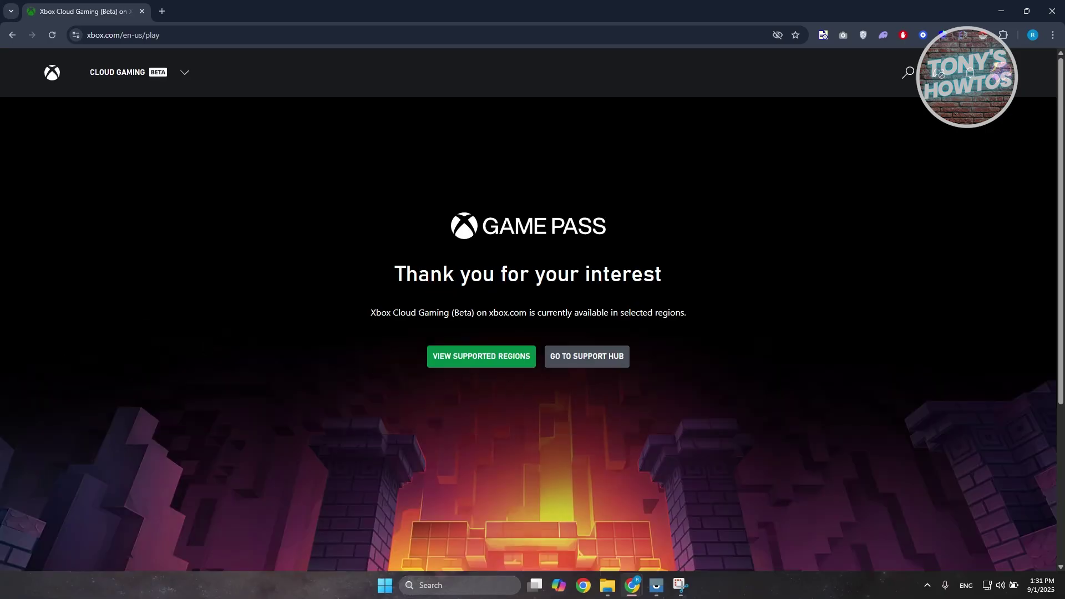
View Xbox's supported countries and regions, then return to the UFC 5 buy page.
{"action": "left_click", "coordinate": [499, 349]}
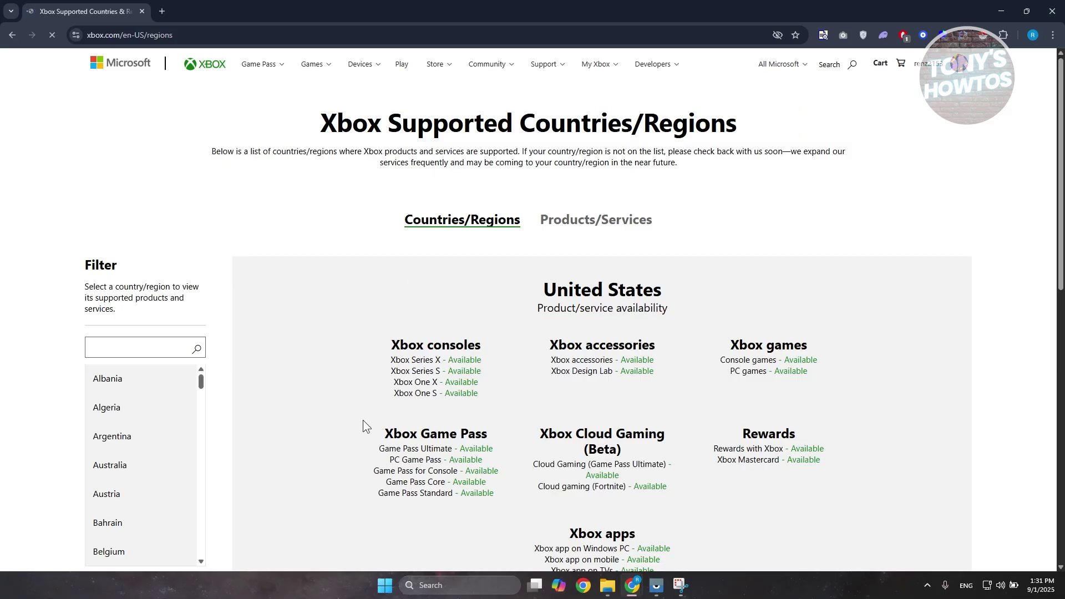
{"action": "scroll", "coordinate": [364, 419], "scroll_direction": "down", "scroll_amount": 2}
{"action": "scroll", "coordinate": [364, 418], "scroll_direction": "down", "scroll_amount": 2}
{"action": "scroll", "coordinate": [364, 418], "scroll_direction": "down", "scroll_amount": 3}
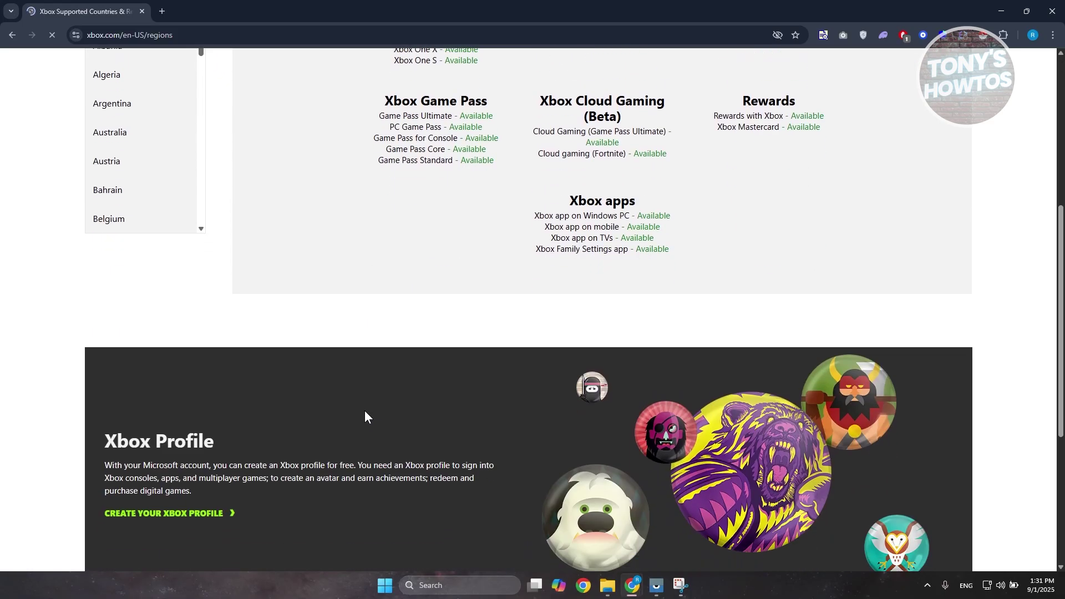
{"action": "scroll", "coordinate": [365, 410], "scroll_direction": "up", "scroll_amount": 4}
{"action": "scroll", "coordinate": [362, 408], "scroll_direction": "up", "scroll_amount": 2}
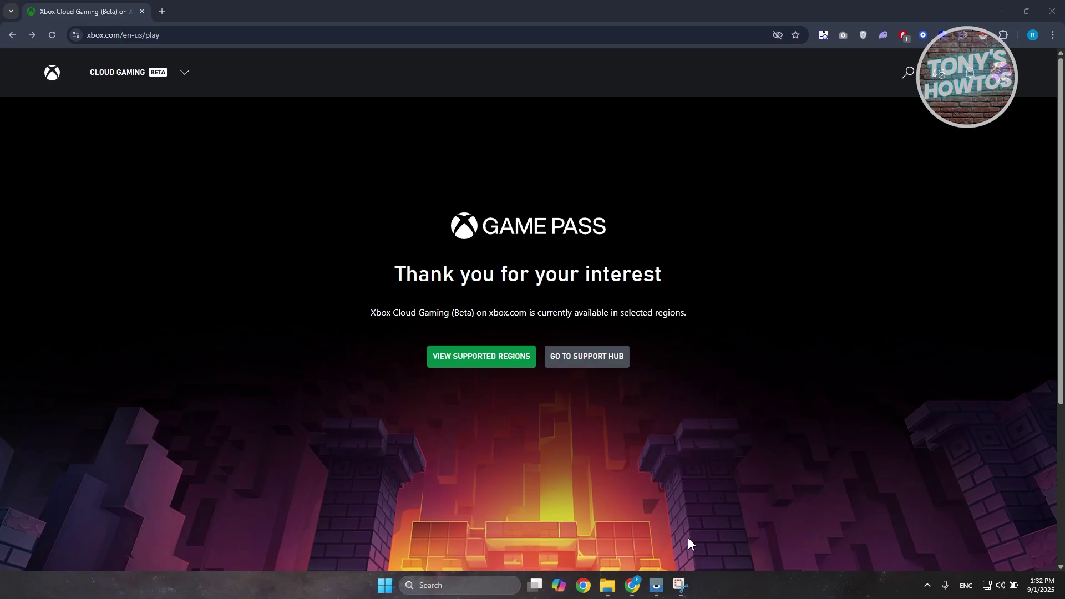
{"action": "mouse_move", "coordinate": [633, 585]}
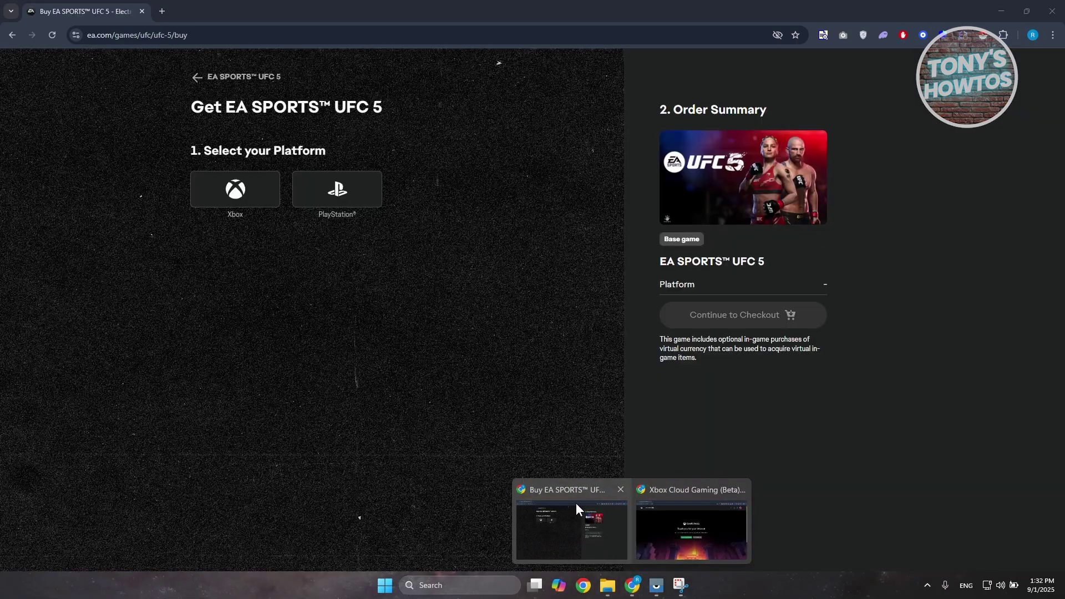
{"action": "left_click", "coordinate": [576, 508]}
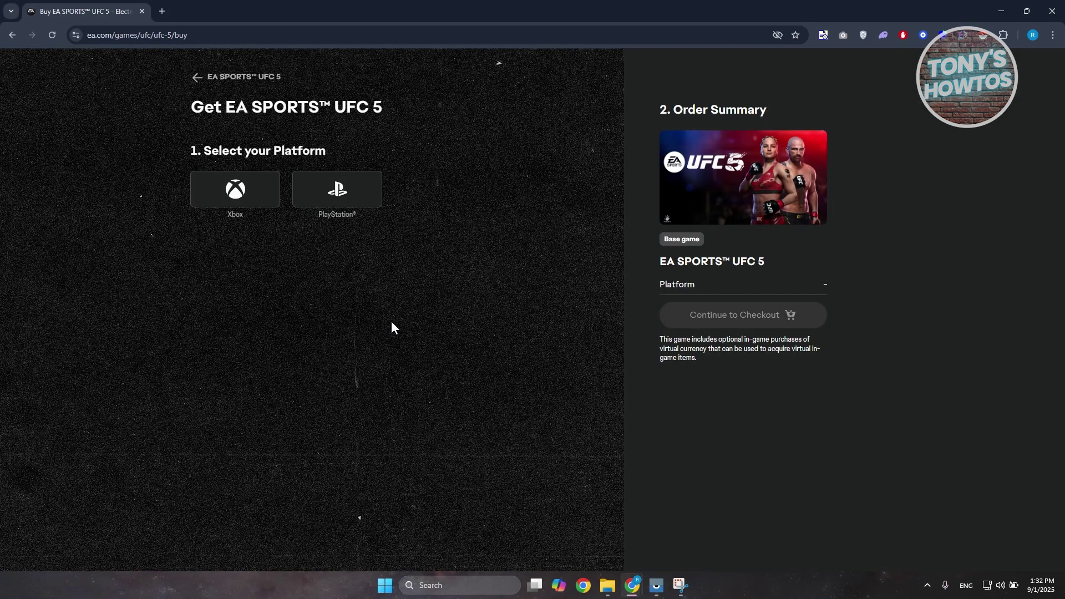
Recheck the Xbox Cloud Gaming page, then switch back to the EA UFC 5 buy window.
{"action": "left_click", "coordinate": [699, 516]}
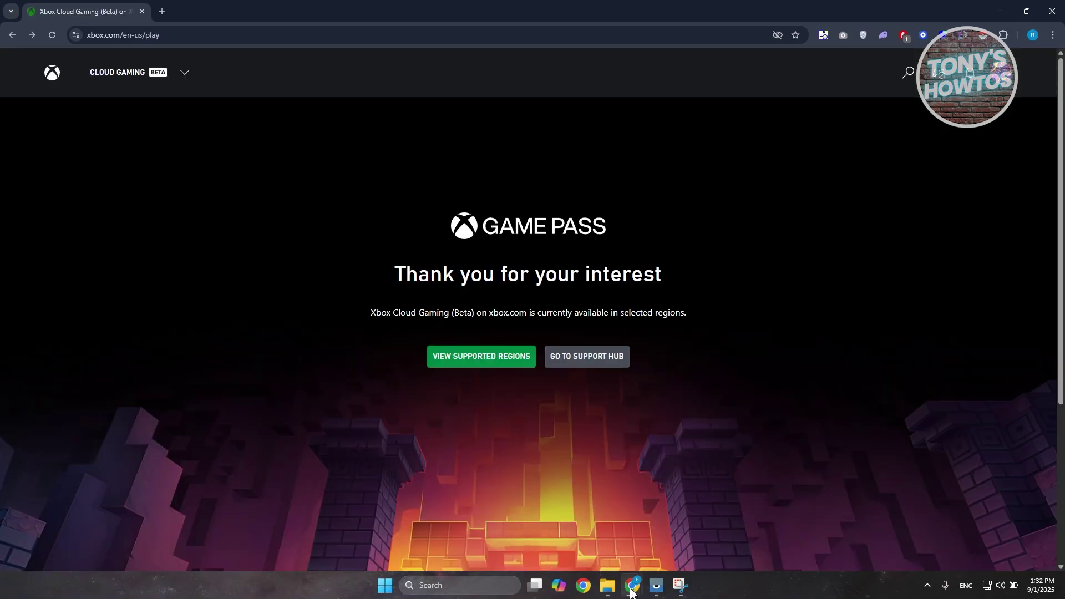
{"action": "left_click", "coordinate": [633, 587]}
{"action": "left_click", "coordinate": [608, 529]}
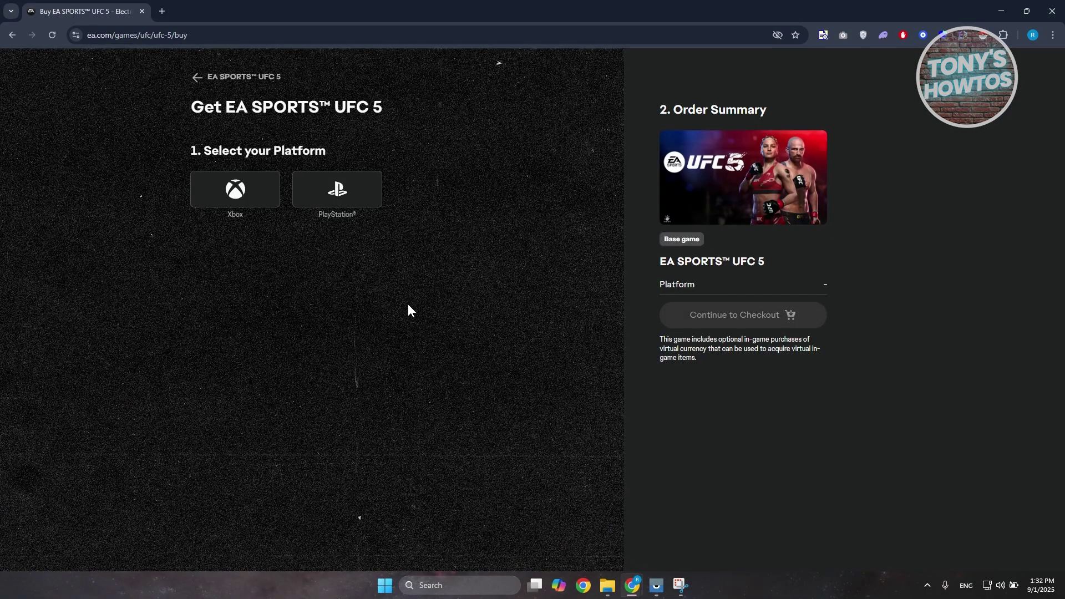